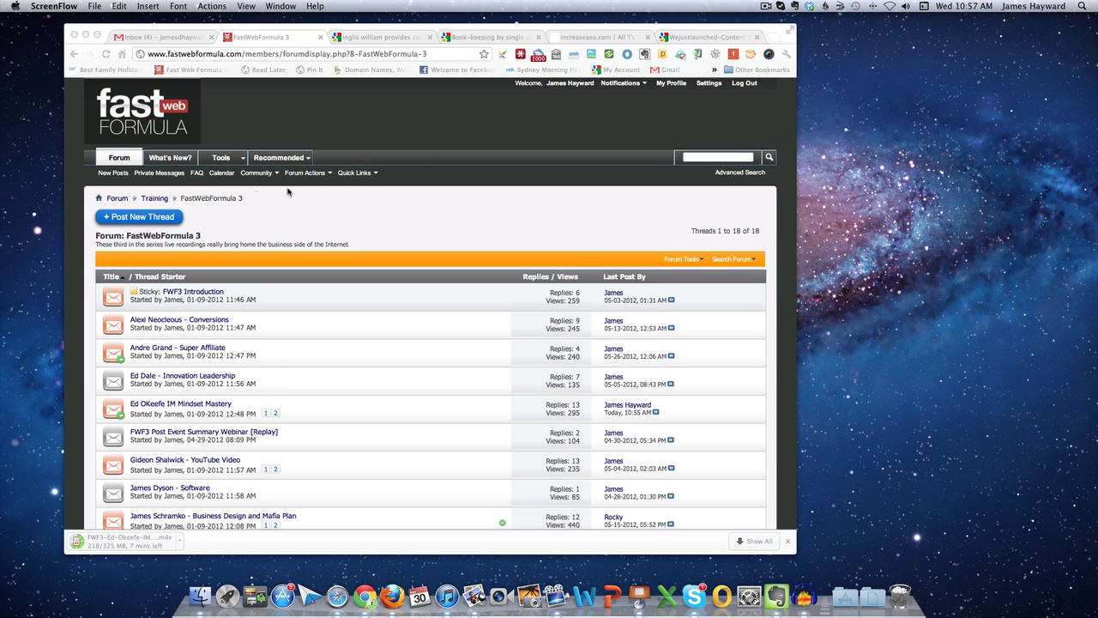
# Close the iTunes window and open the IM Mindset Mastery thread in the FastWebFormula 3 forum
pyautogui.scroll(-3, 313, 211)
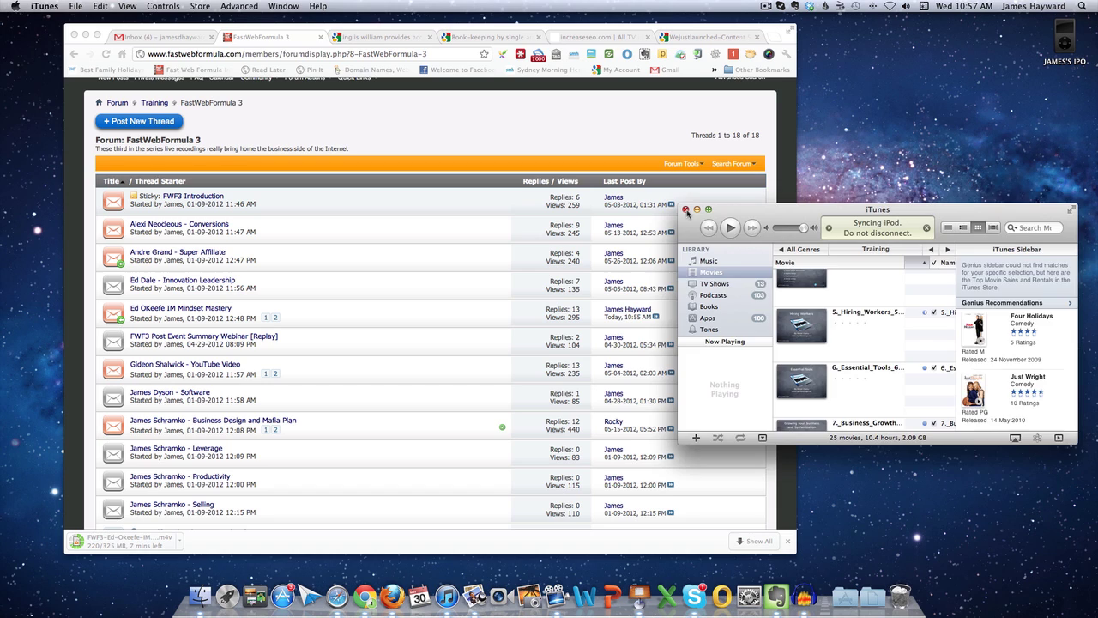
pyautogui.click(686, 210)
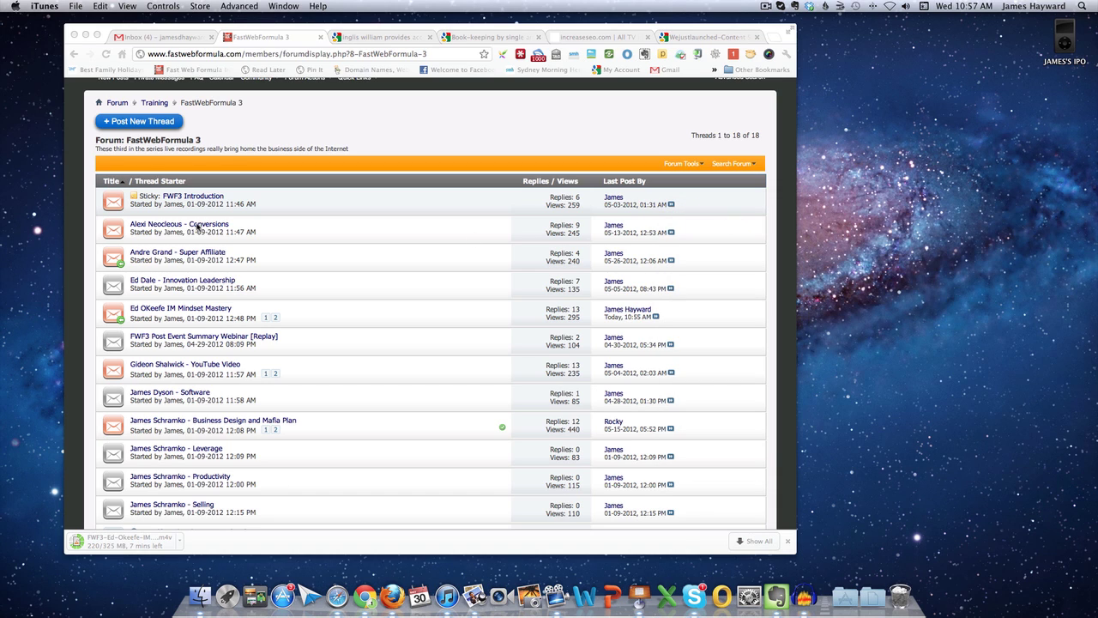
pyautogui.click(158, 314)
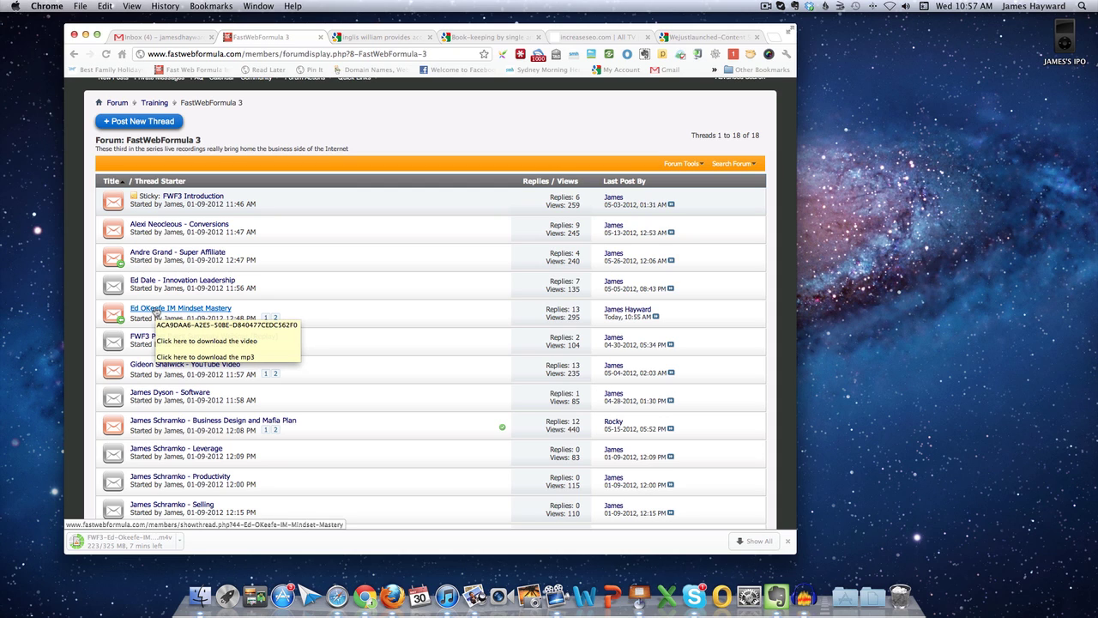
pyautogui.click(155, 309)
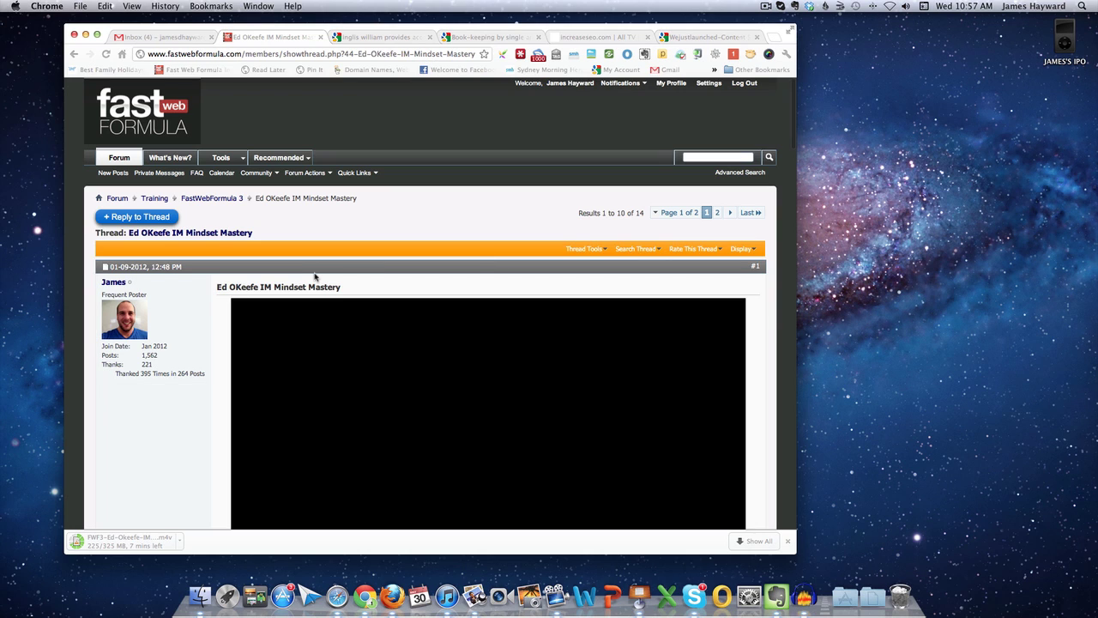
# Try to save the thread's linked video, browsing to the Education & Training folder inside Movies, and cancel the save
pyautogui.scroll(-3, 347, 281)
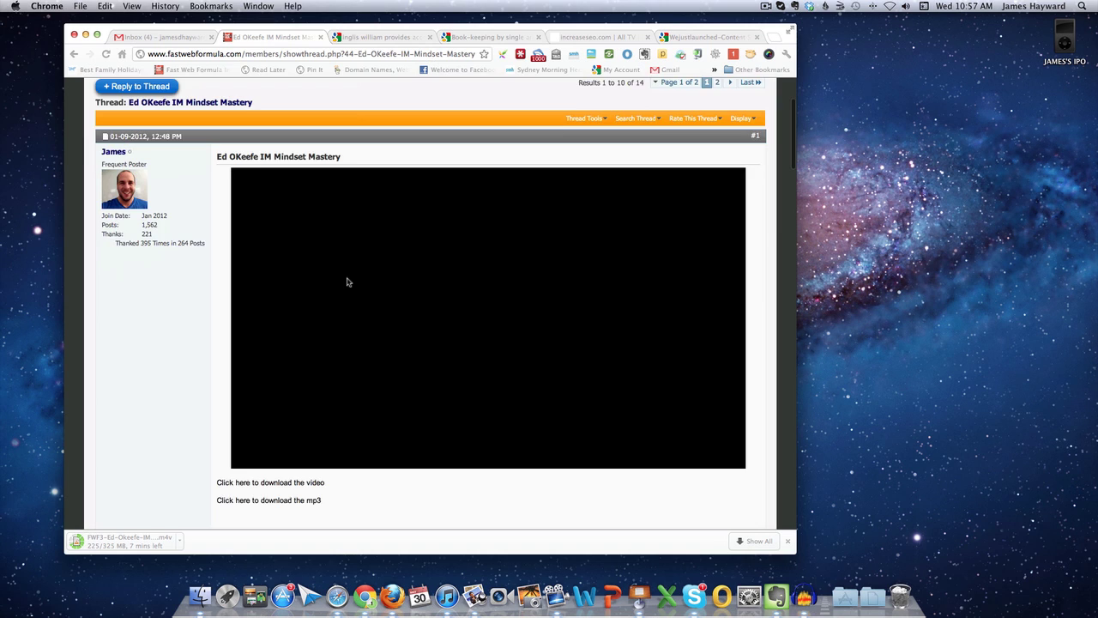
pyautogui.scroll(-2, 347, 281)
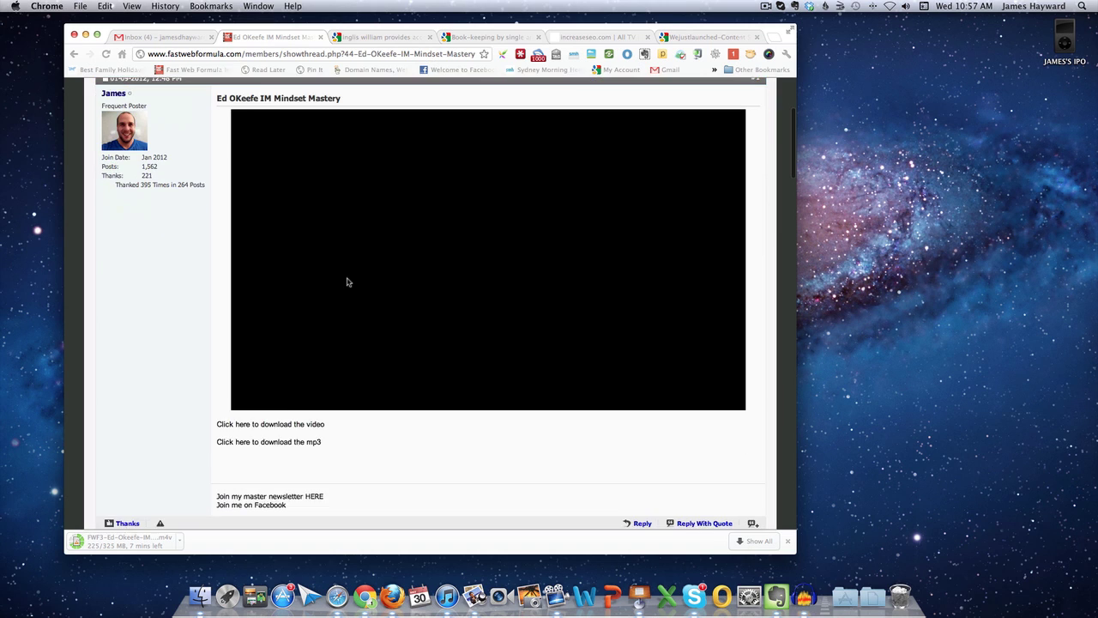
pyautogui.rightClick(277, 423)
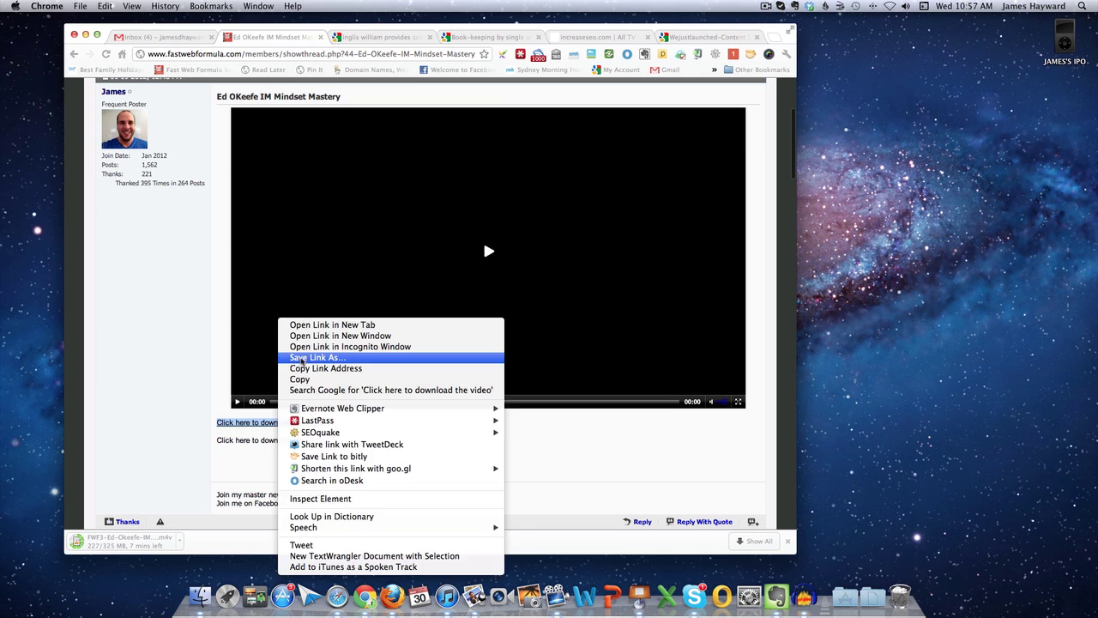
pyautogui.click(302, 359)
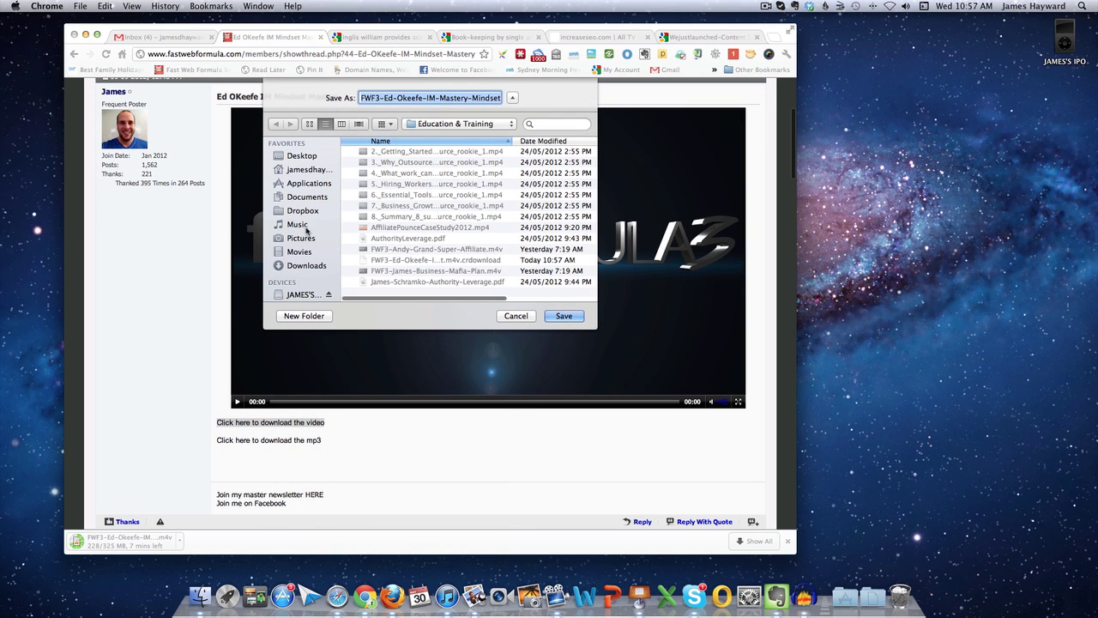
pyautogui.click(296, 254)
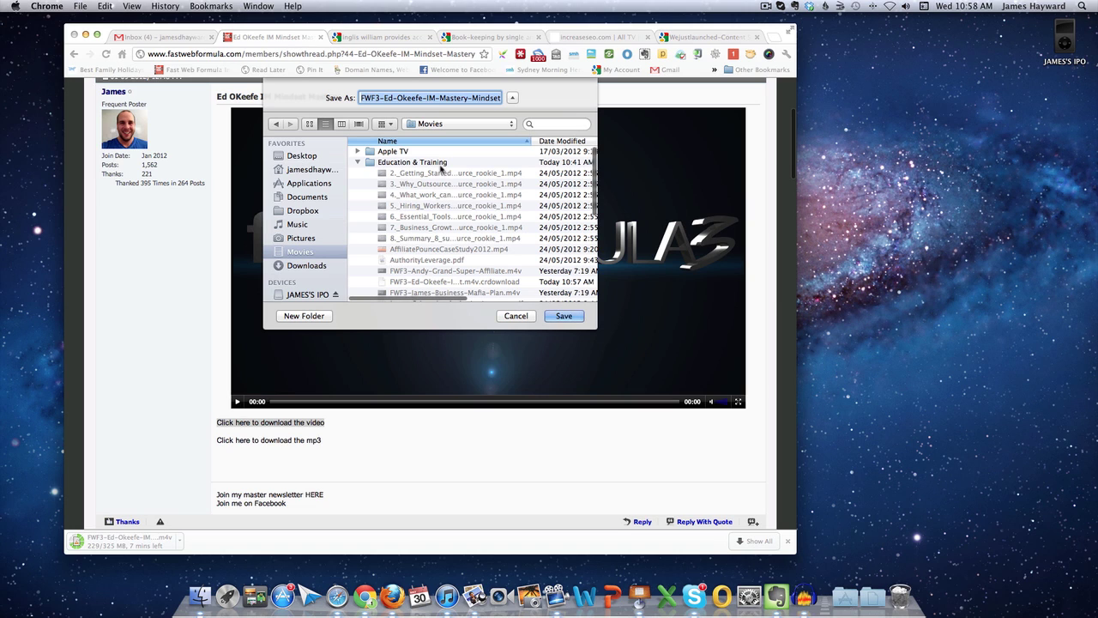
pyautogui.click(407, 165)
pyautogui.scroll(-3, 496, 197)
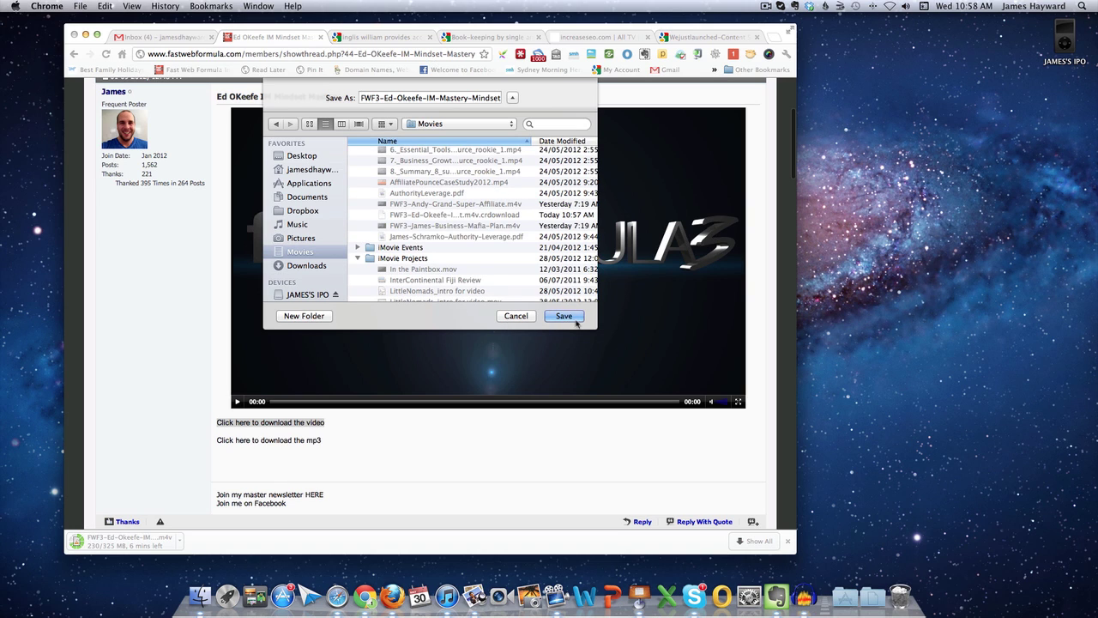
pyautogui.click(516, 316)
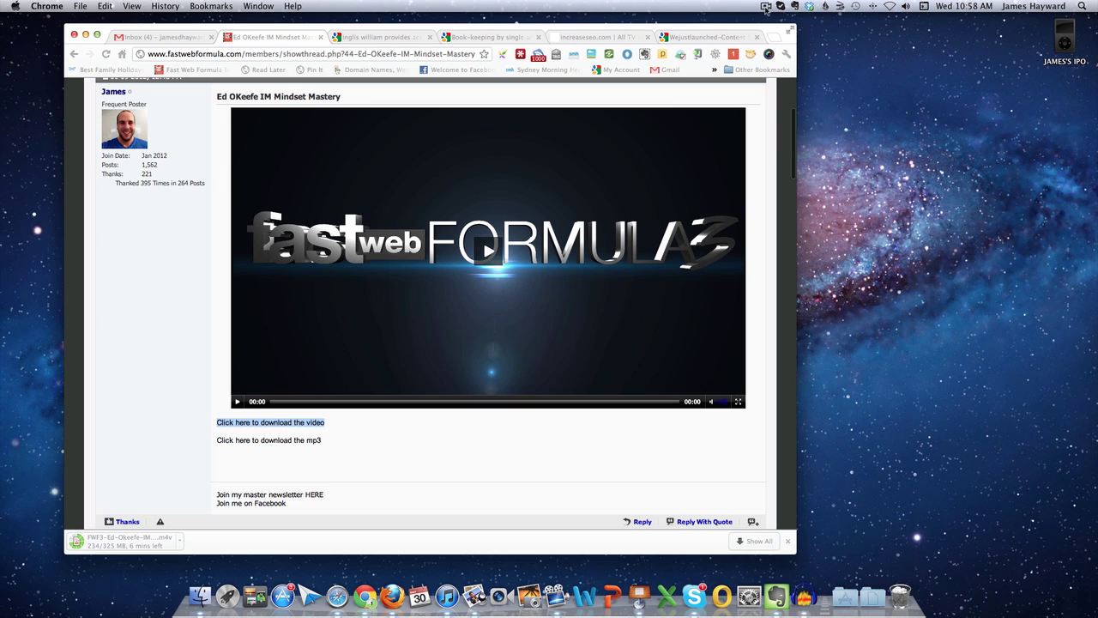
pyautogui.click(767, 7)
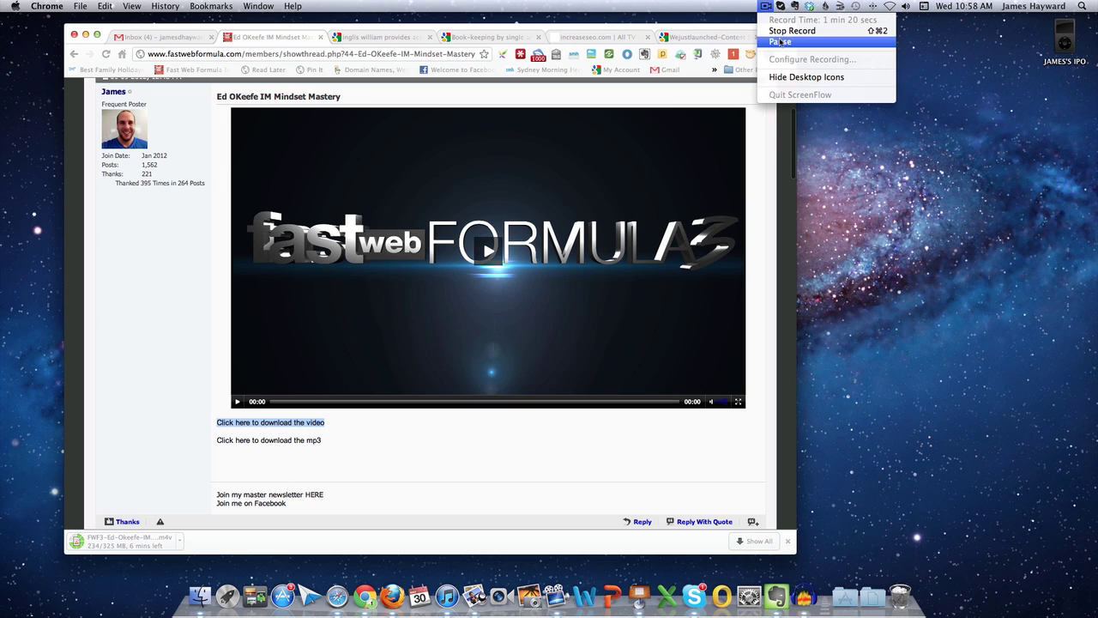
pyautogui.click(780, 42)
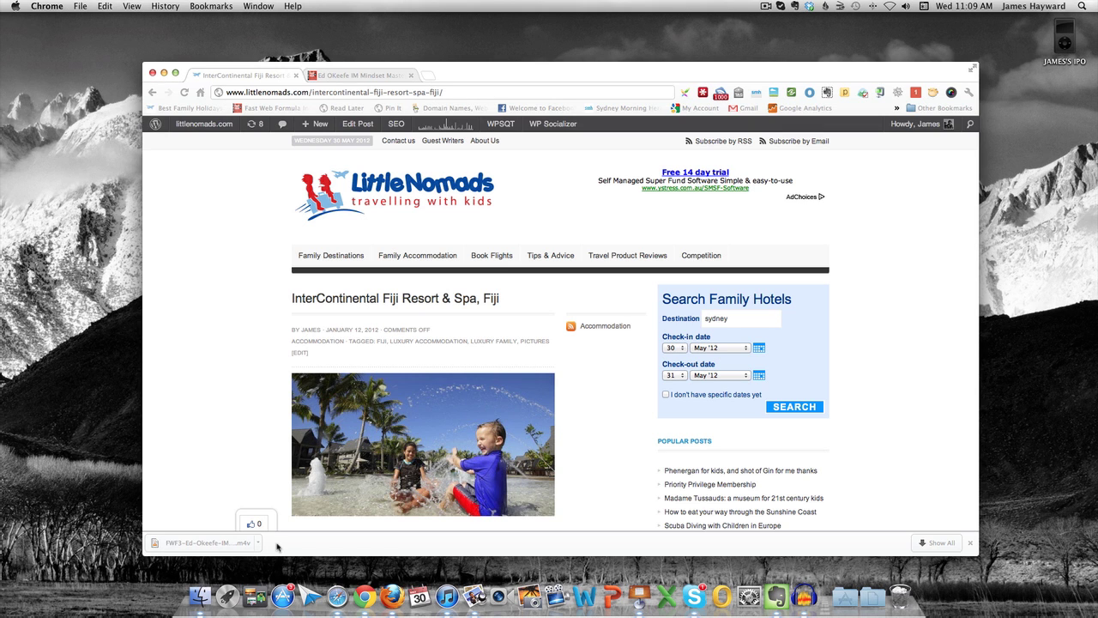
# Switch to iTunes and add FWF3-Ed-Okeefe-IM-Mastery-Mindset.m4v from the Education & Training folder to the library
pyautogui.click(447, 592)
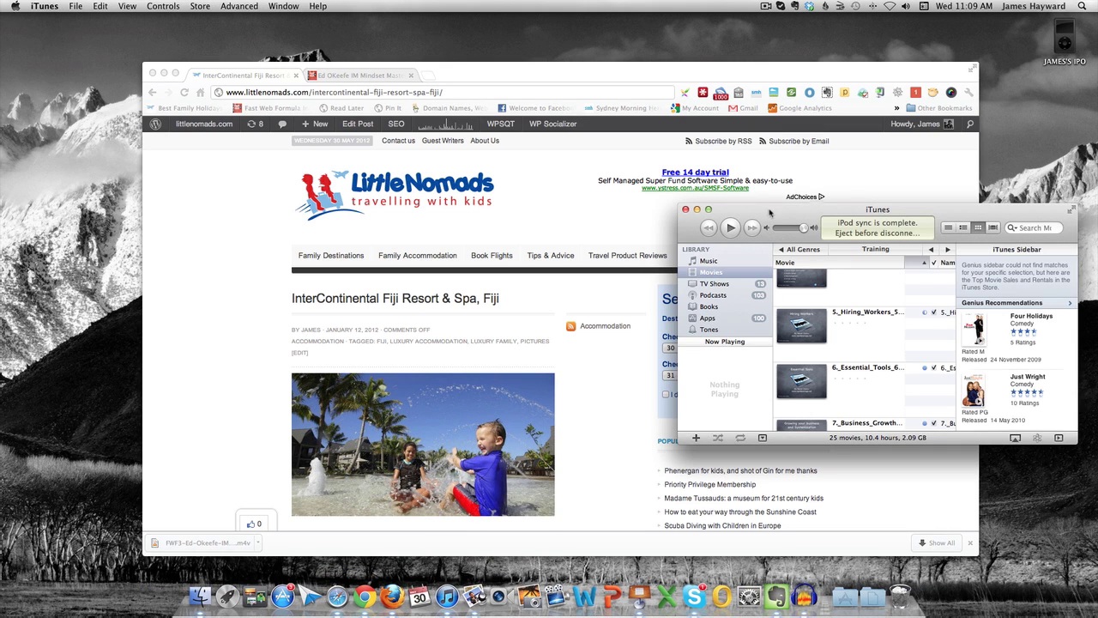
pyautogui.moveTo(776, 191); pyautogui.dragTo(542, 143)
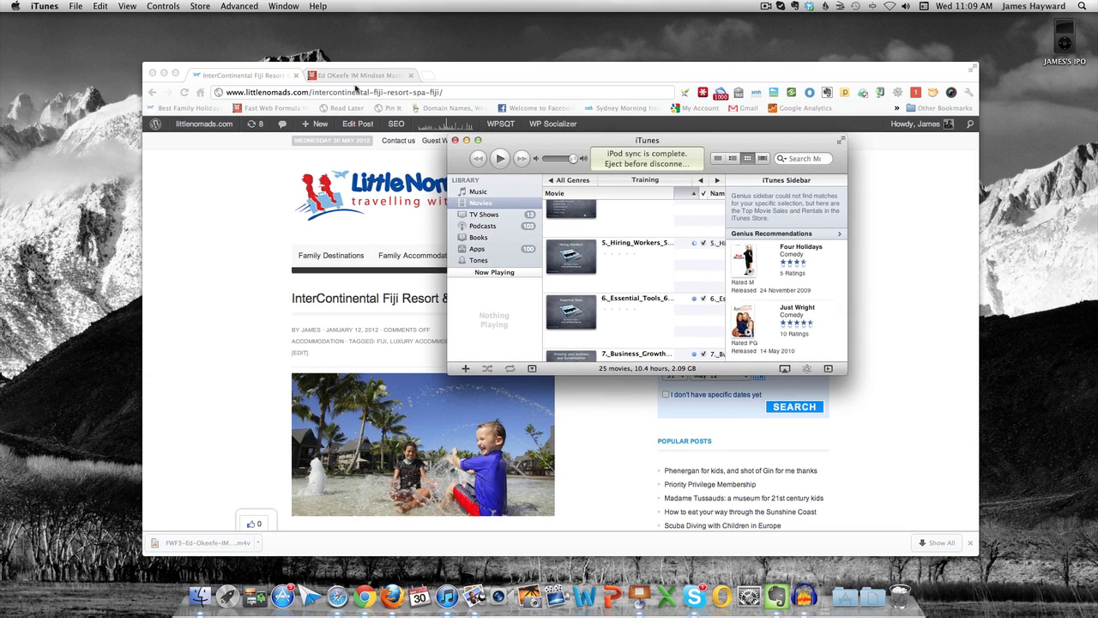
pyautogui.click(76, 7)
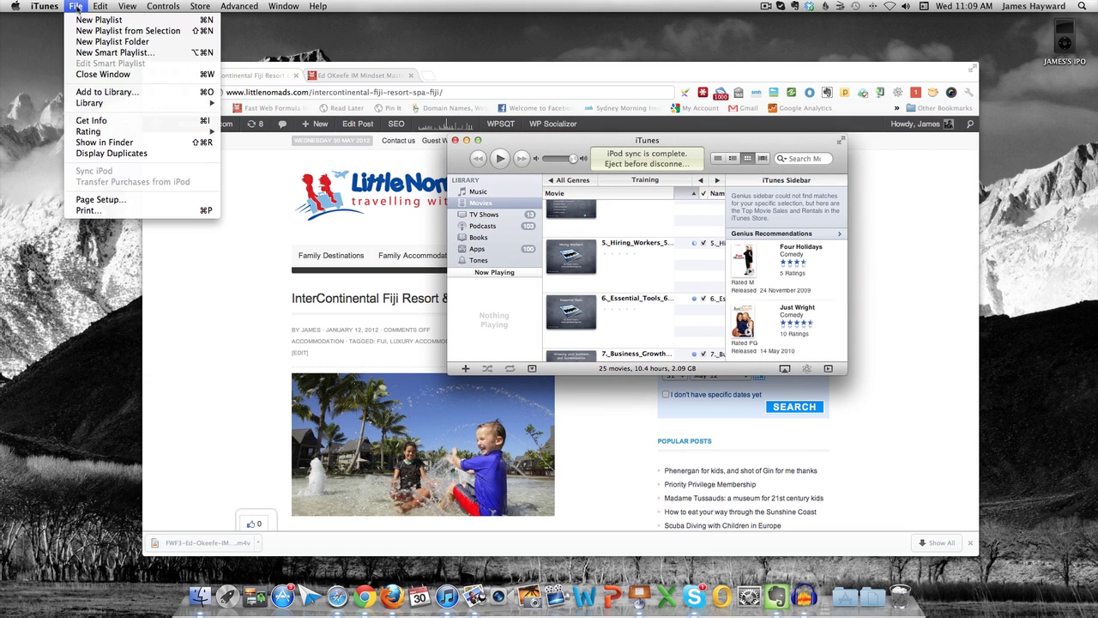
pyautogui.click(107, 92)
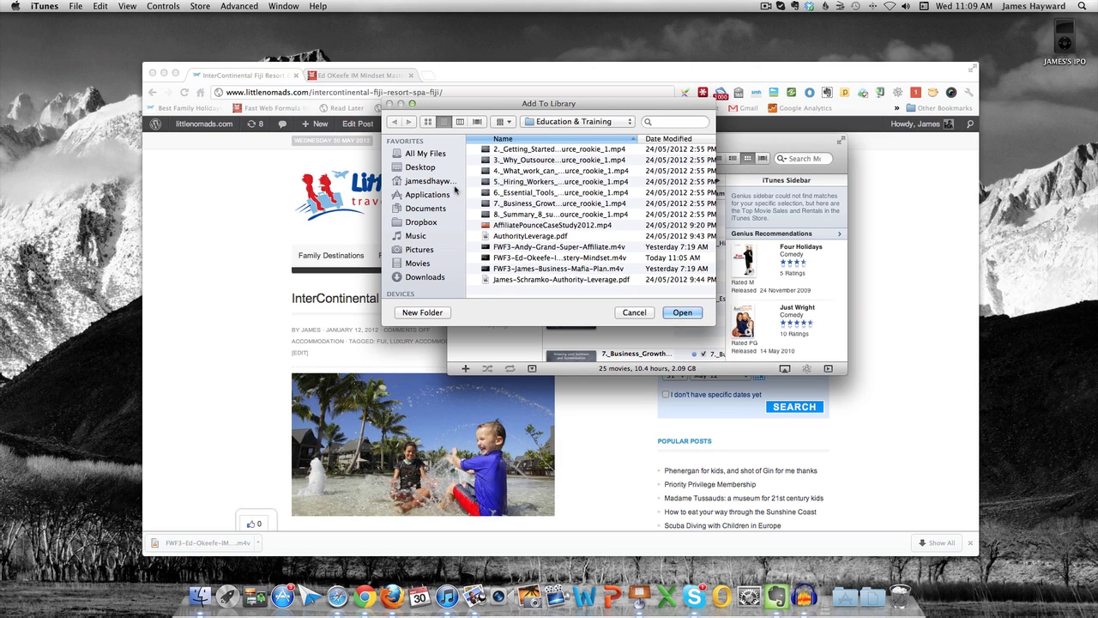
pyautogui.scroll(-2, 418, 219)
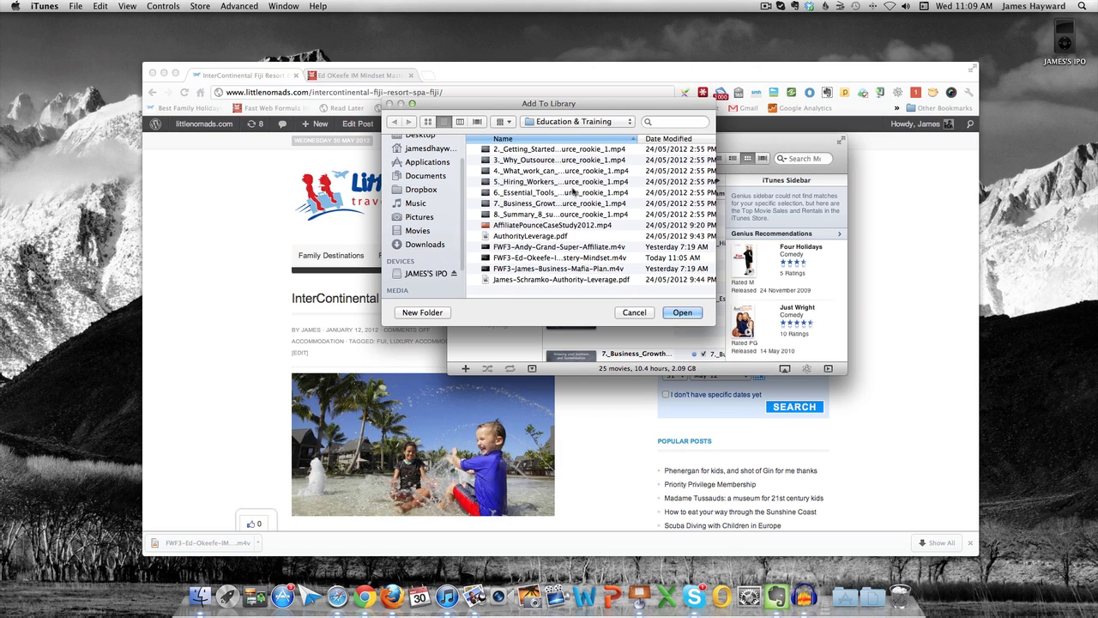
pyautogui.scroll(1, 550, 221)
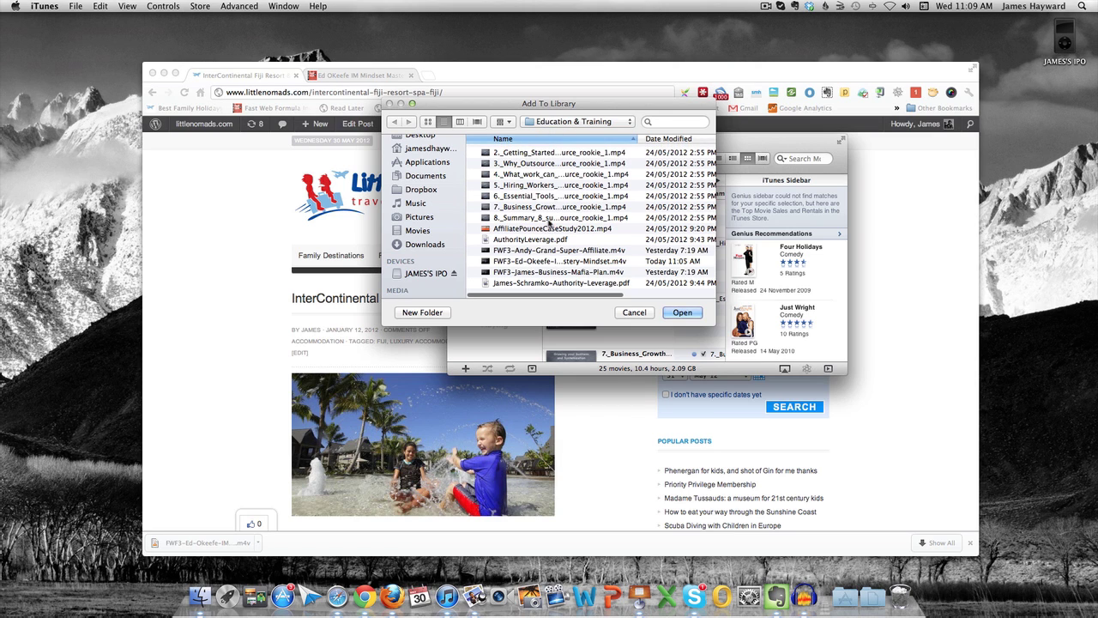
pyautogui.scroll(-1, 549, 221)
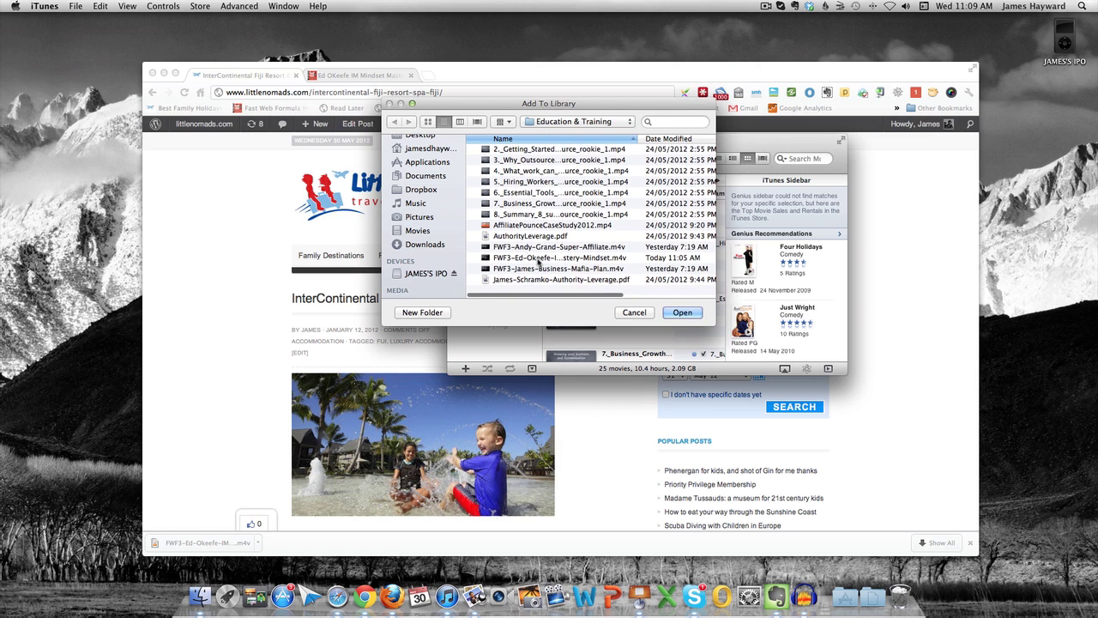
pyautogui.click(542, 259)
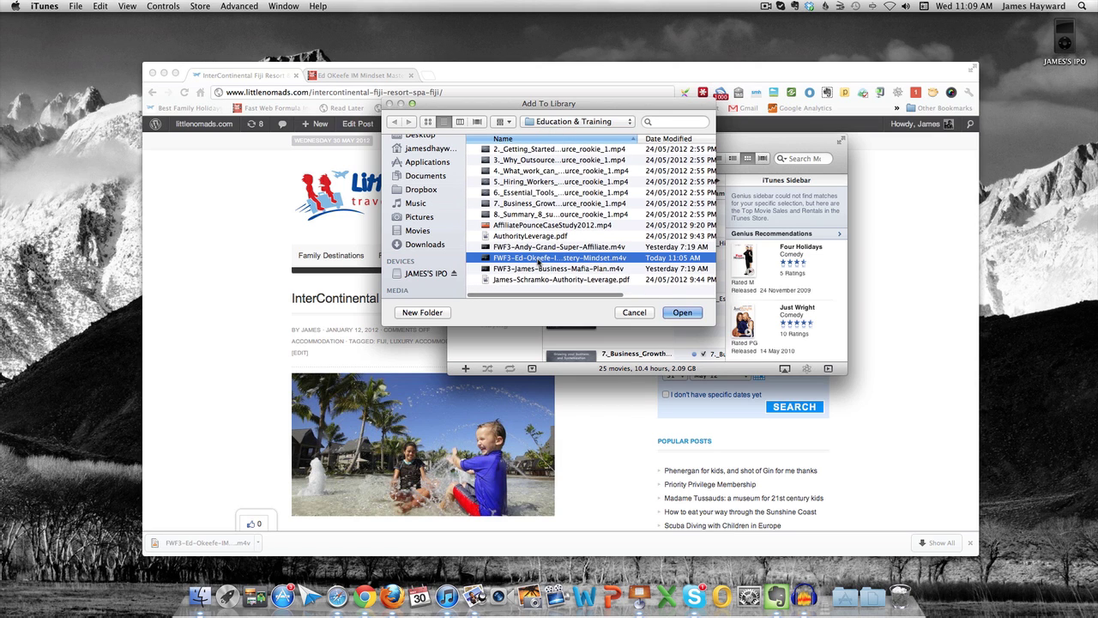
pyautogui.click(683, 314)
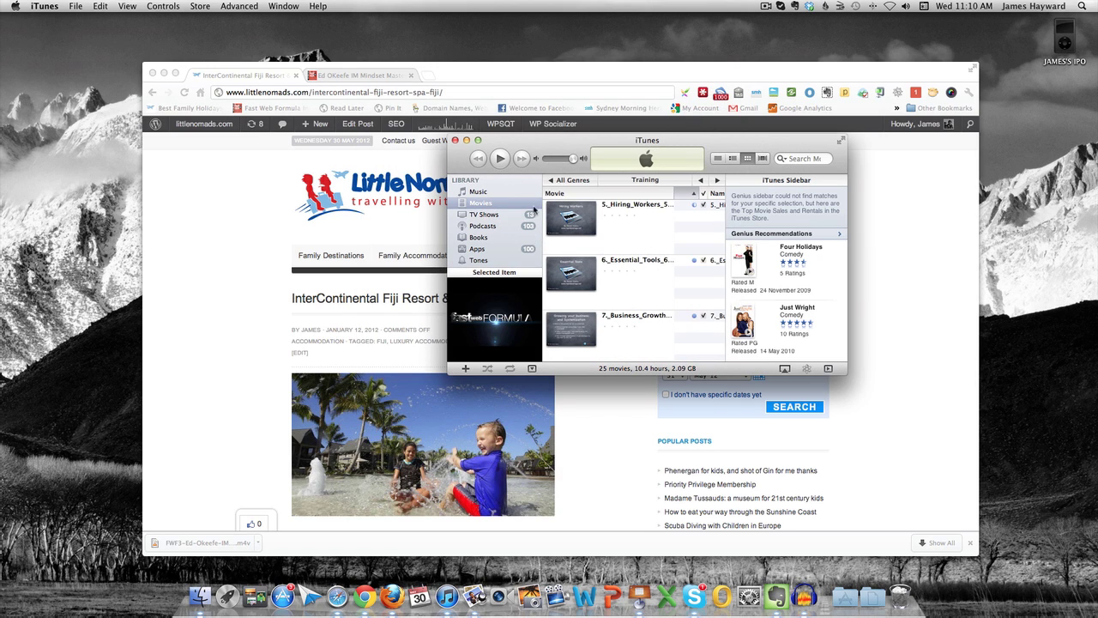
# Enlarge the iTunes window and move it so more of the movie list and sidebar is visible
pyautogui.moveTo(843, 370); pyautogui.dragTo(1035, 518)
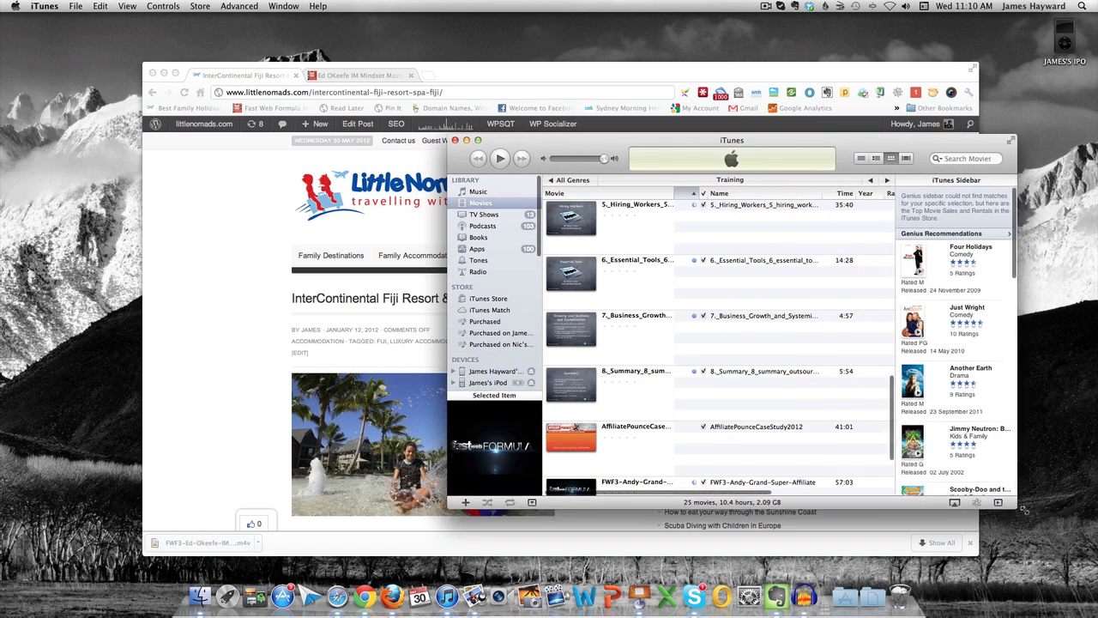
pyautogui.moveTo(614, 149); pyautogui.dragTo(305, 87)
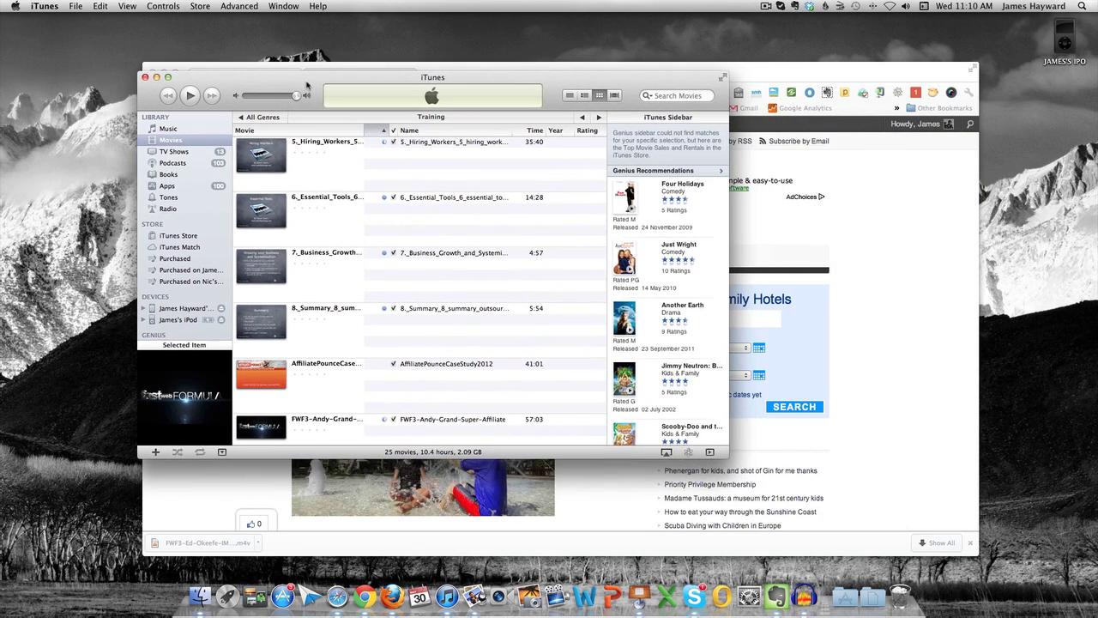
pyautogui.moveTo(734, 464); pyautogui.dragTo(864, 513)
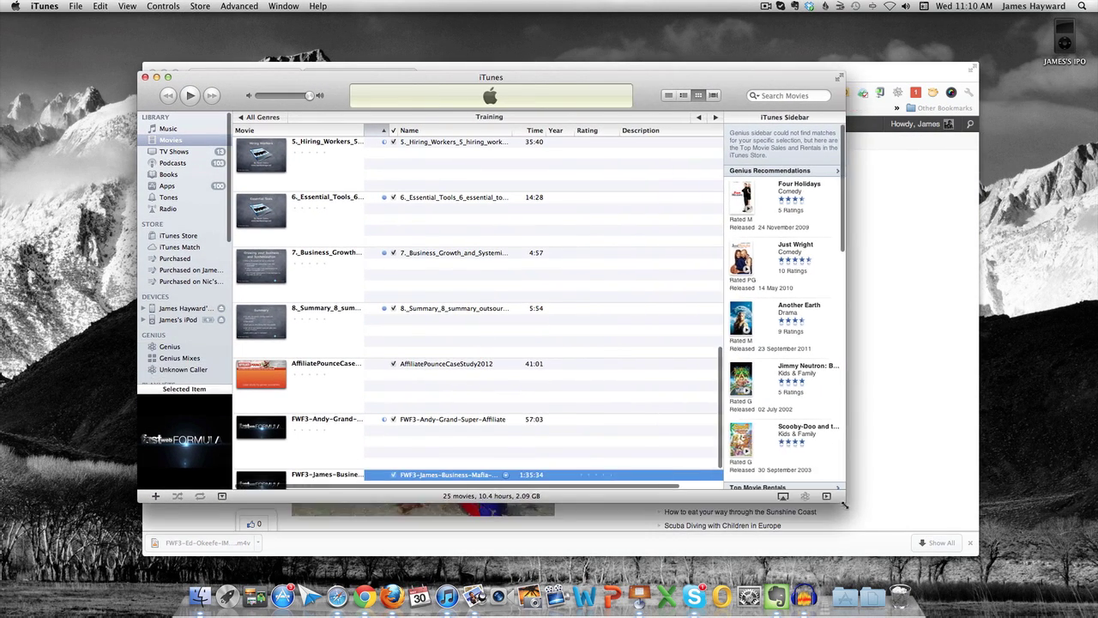
# Return to the overview of all movie genres and open the Unknown Genre group
pyautogui.scroll(15, 515, 301)
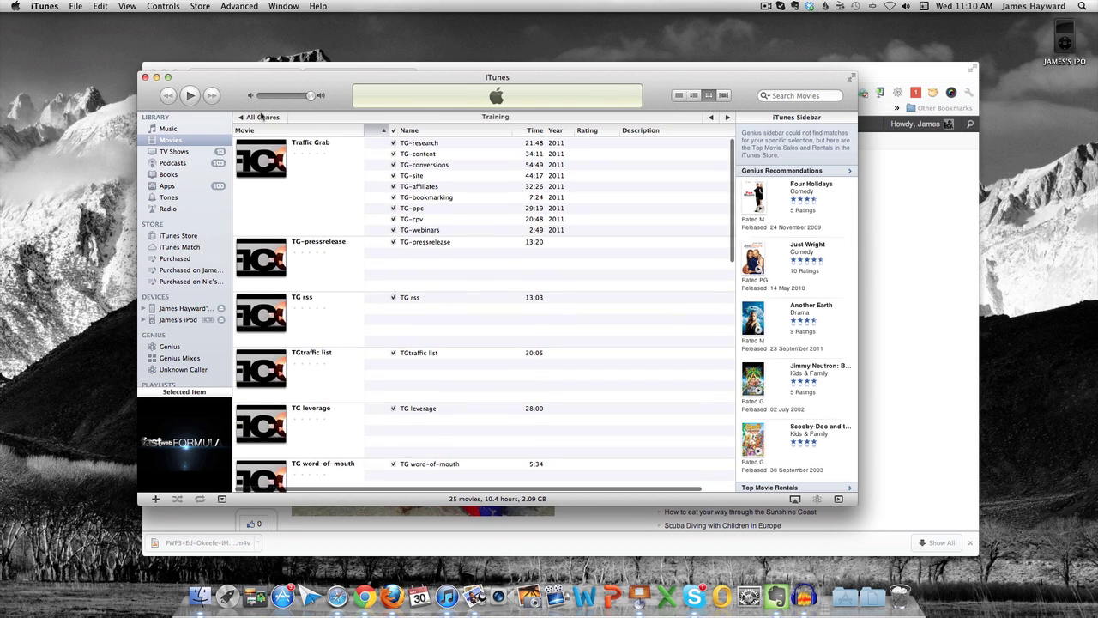
pyautogui.click(262, 118)
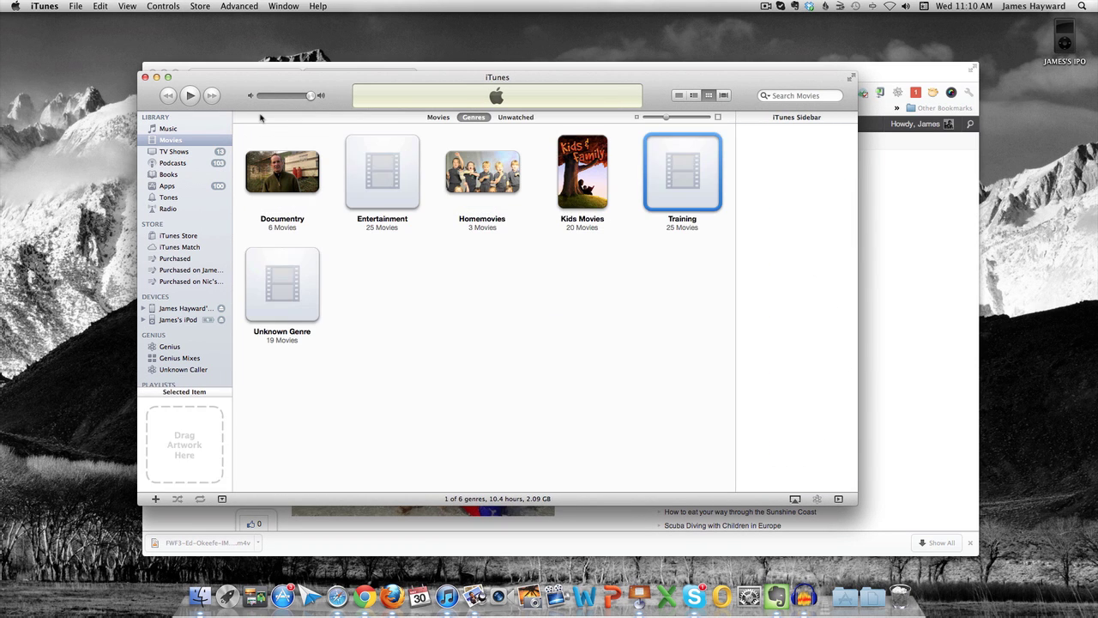
pyautogui.click(296, 275)
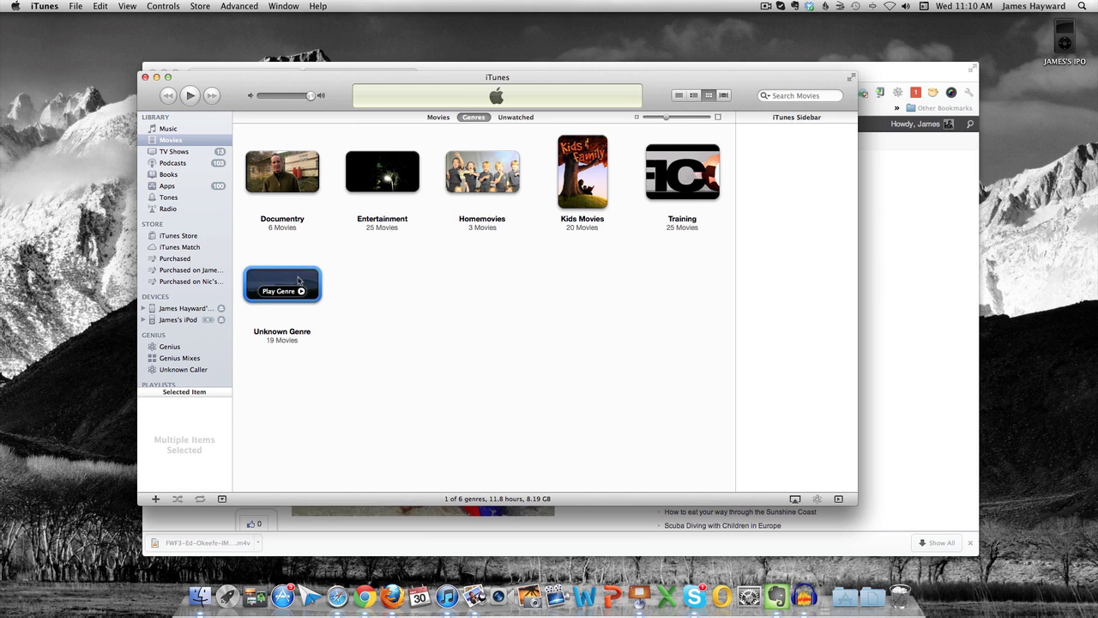
pyautogui.doubleClick(298, 279)
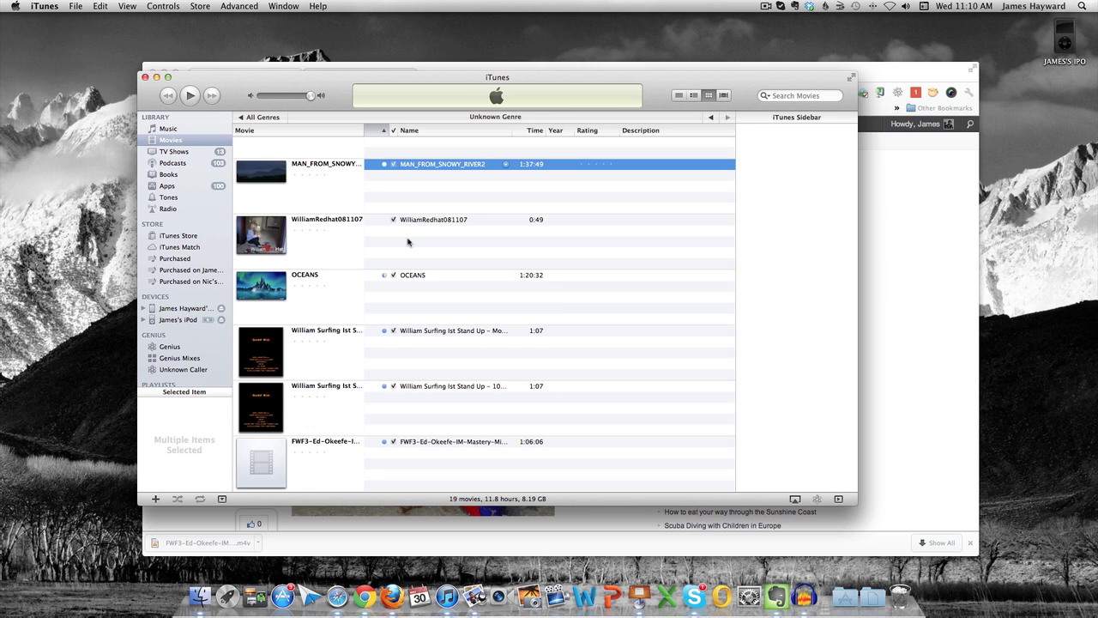
pyautogui.scroll(-2, 405, 232)
# Open the info of the newly added FWF3-Ed-Okeefe-IM-Mastery-Mindset movie and set its genre to Training
pyautogui.click(315, 445)
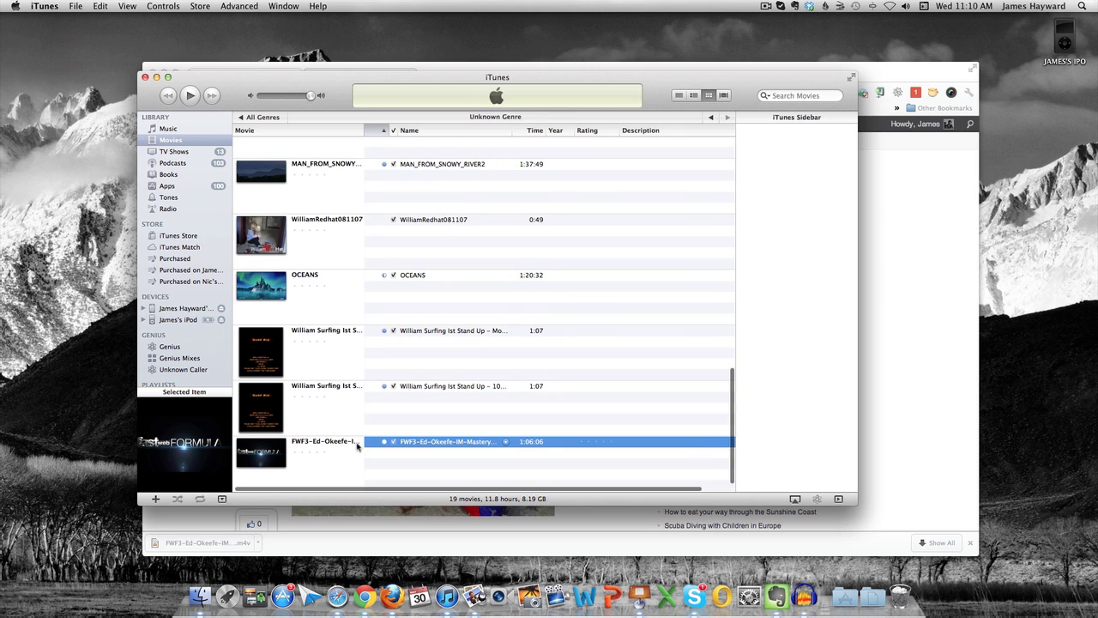
pyautogui.rightClick(357, 445)
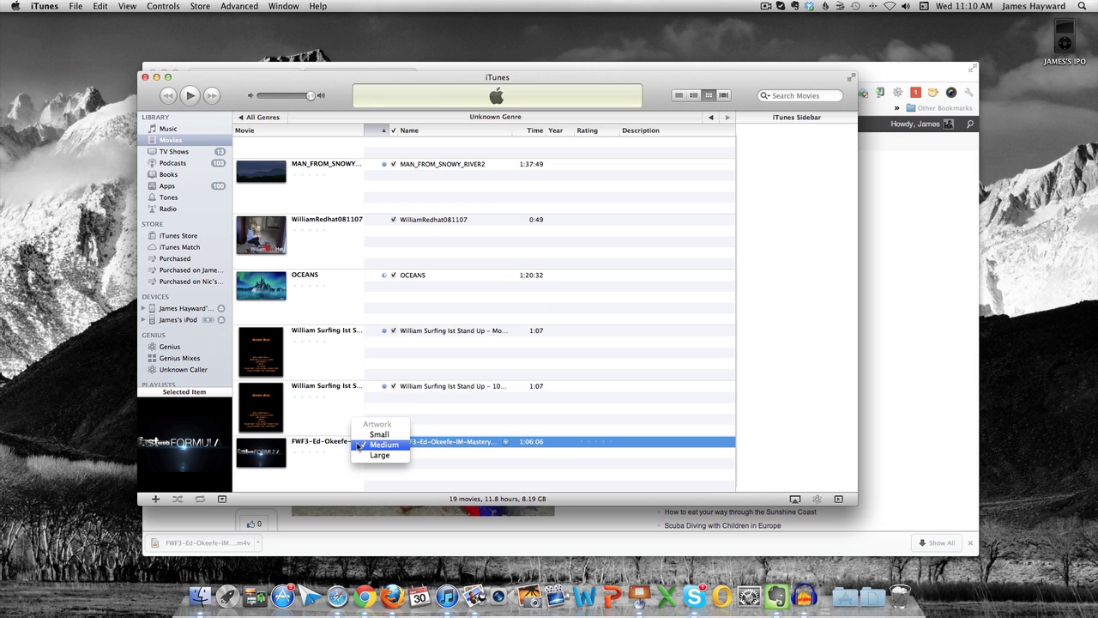
pyautogui.rightClick(511, 445)
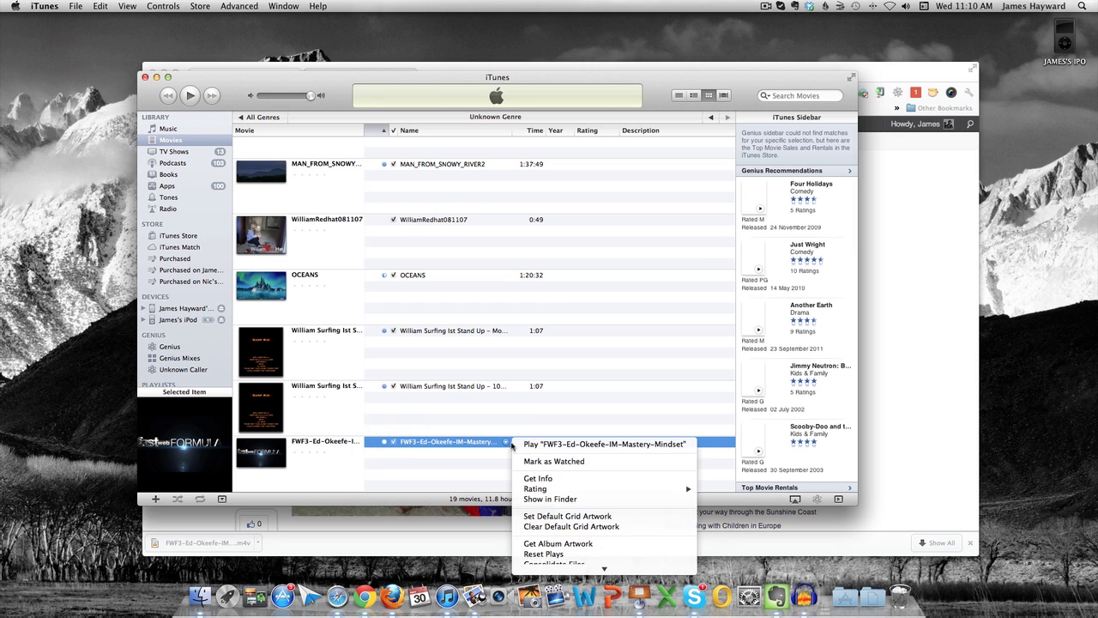
pyautogui.click(537, 479)
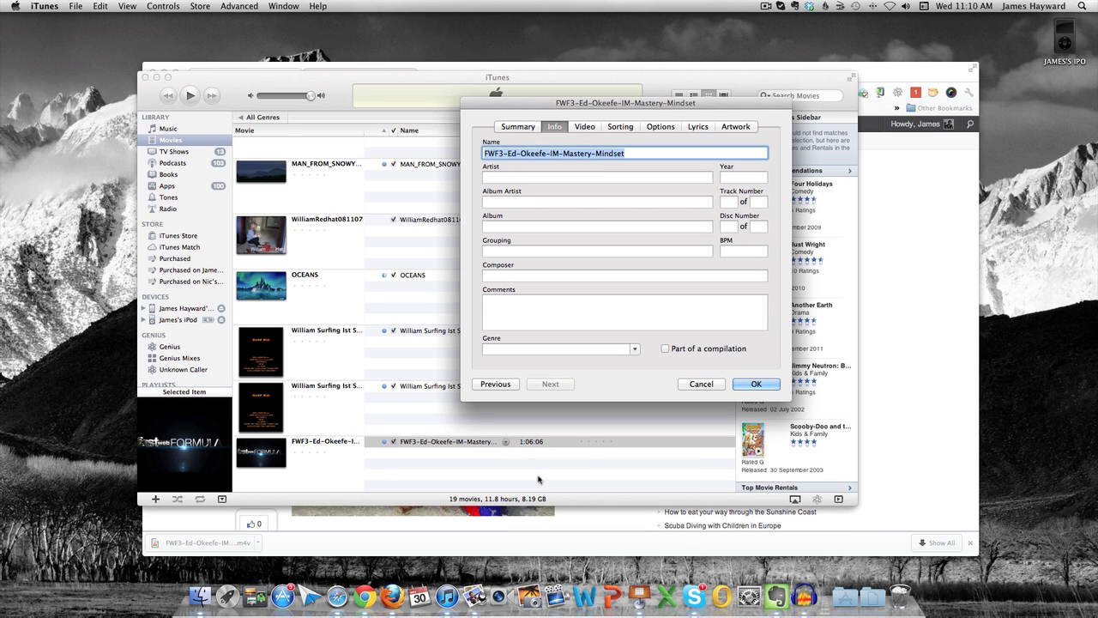
pyautogui.click(510, 348)
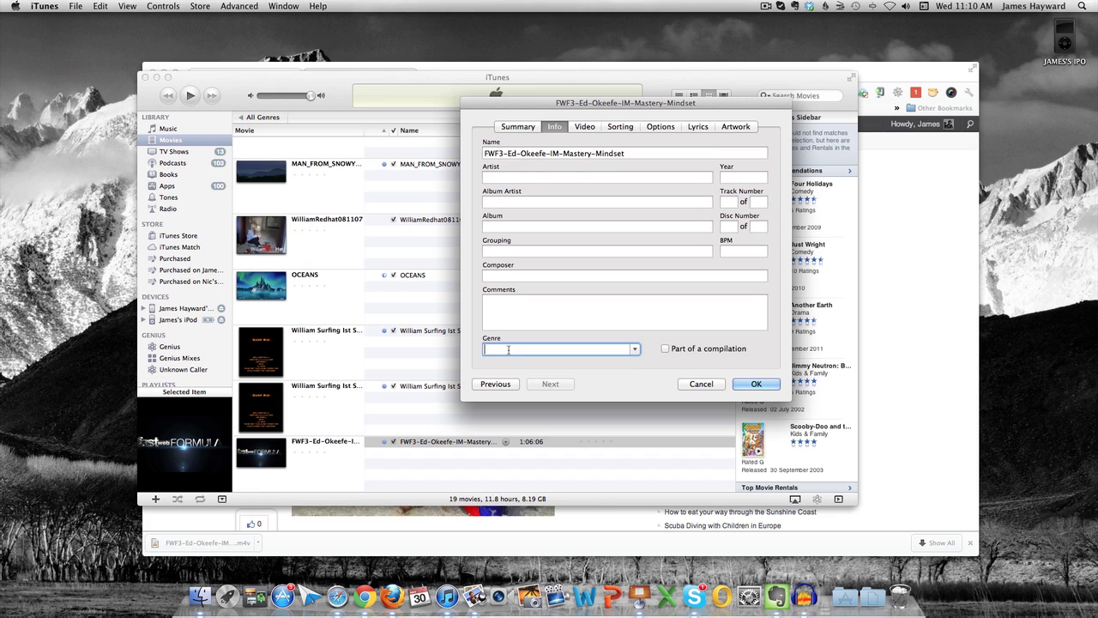
pyautogui.write('Training')
pyautogui.press('Tab')
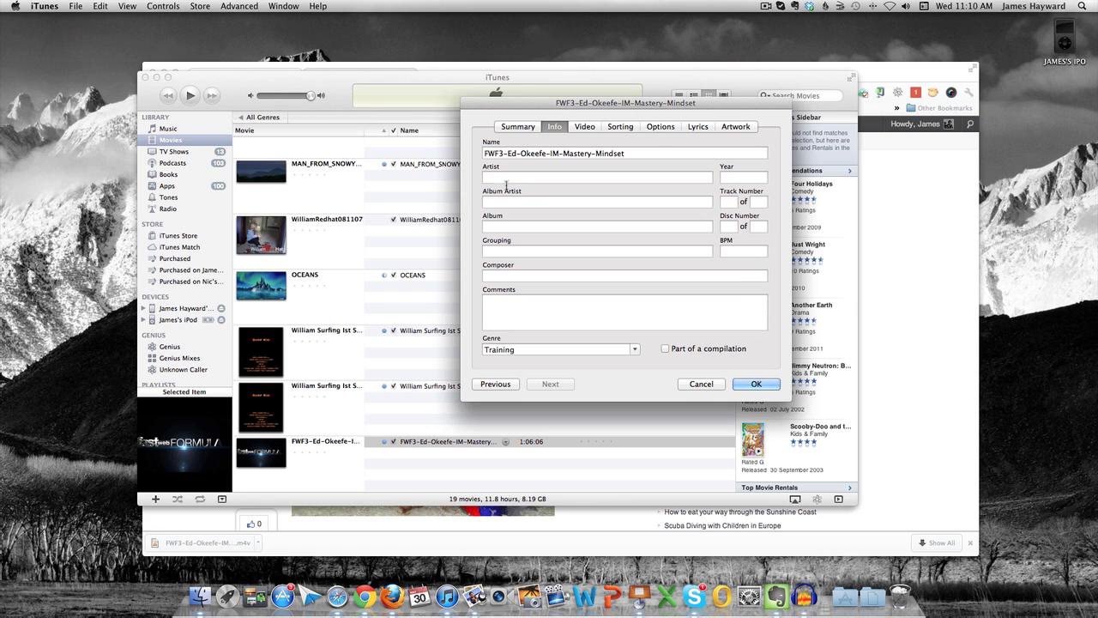
# Save the Training genre for the movie and look through the movies left in the Unknown Genre group
pyautogui.press('Return')
pyautogui.scroll(-3, 407, 386)
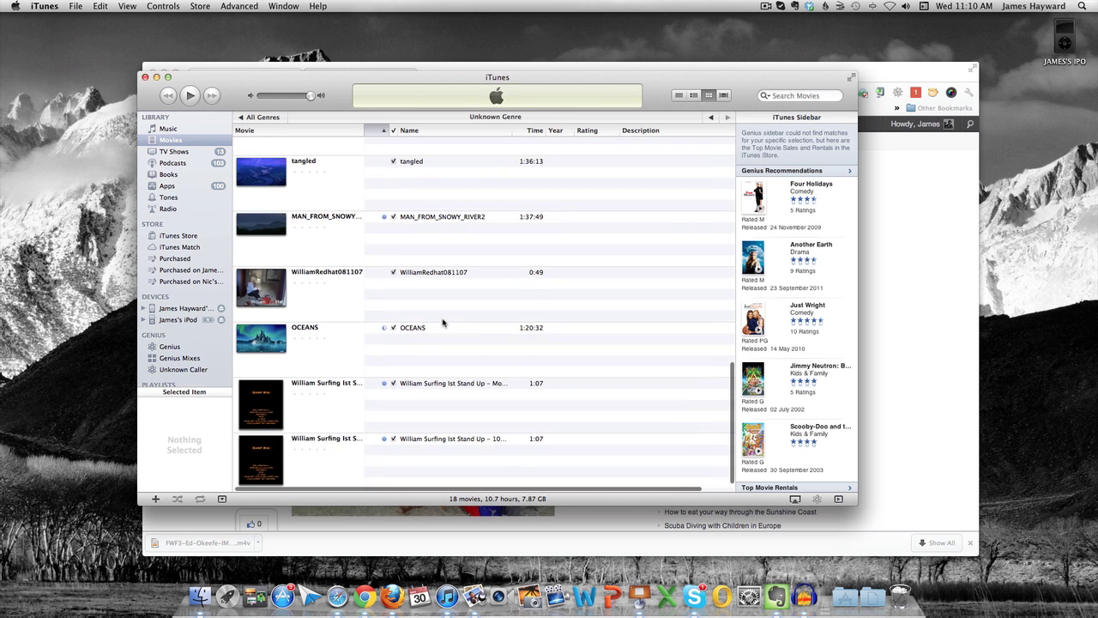
pyautogui.scroll(5, 408, 386)
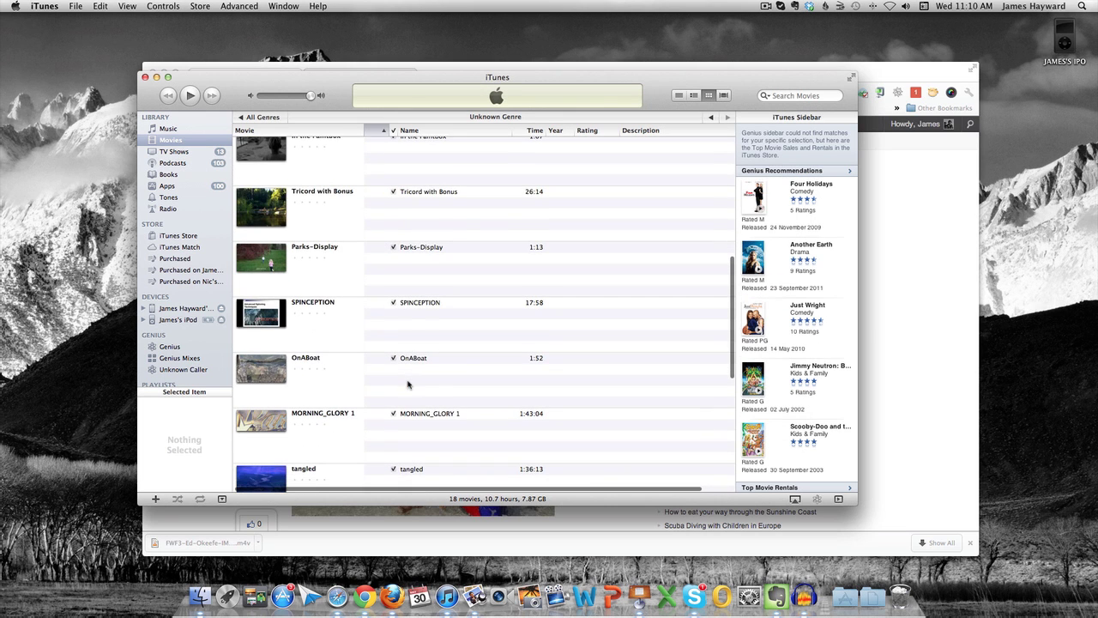
# Go back to the overview of all genres and open the Training group
pyautogui.click(265, 118)
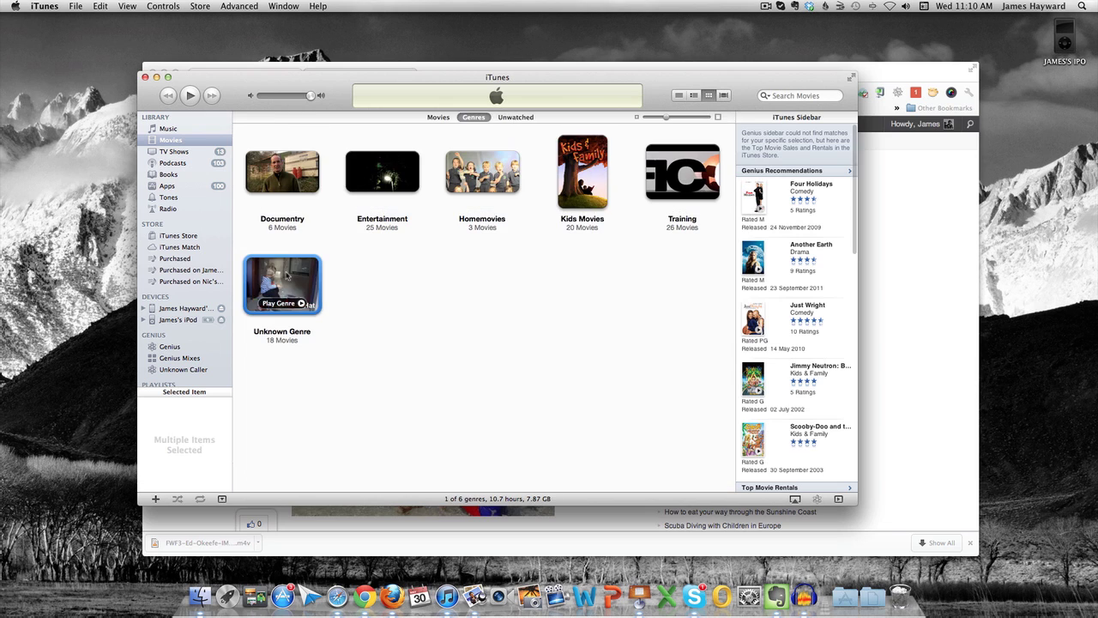
pyautogui.click(668, 178)
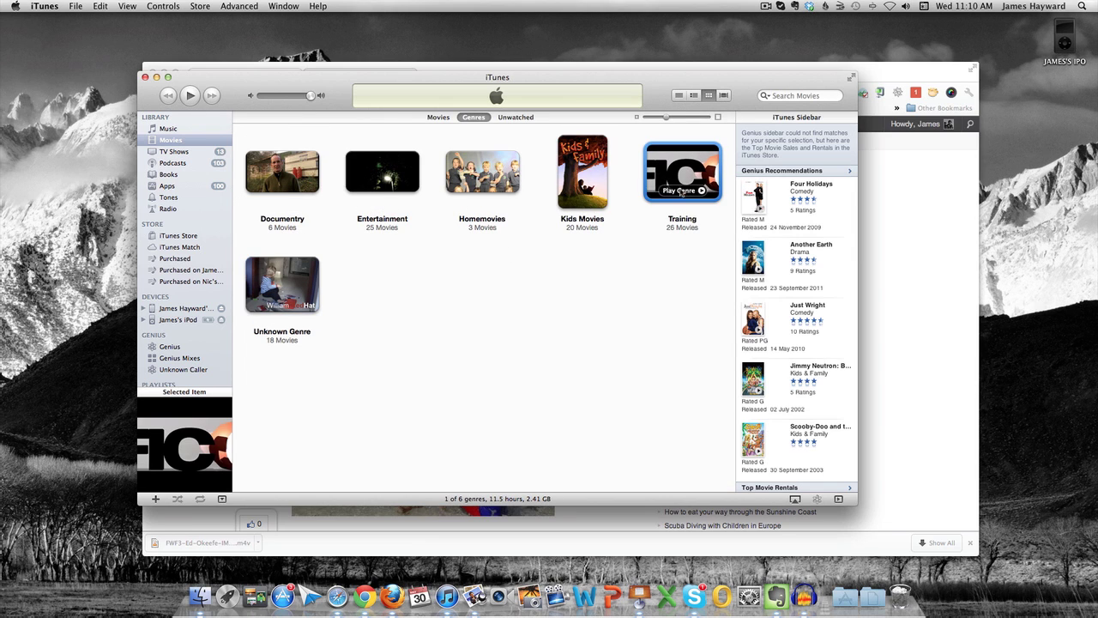
pyautogui.doubleClick(676, 175)
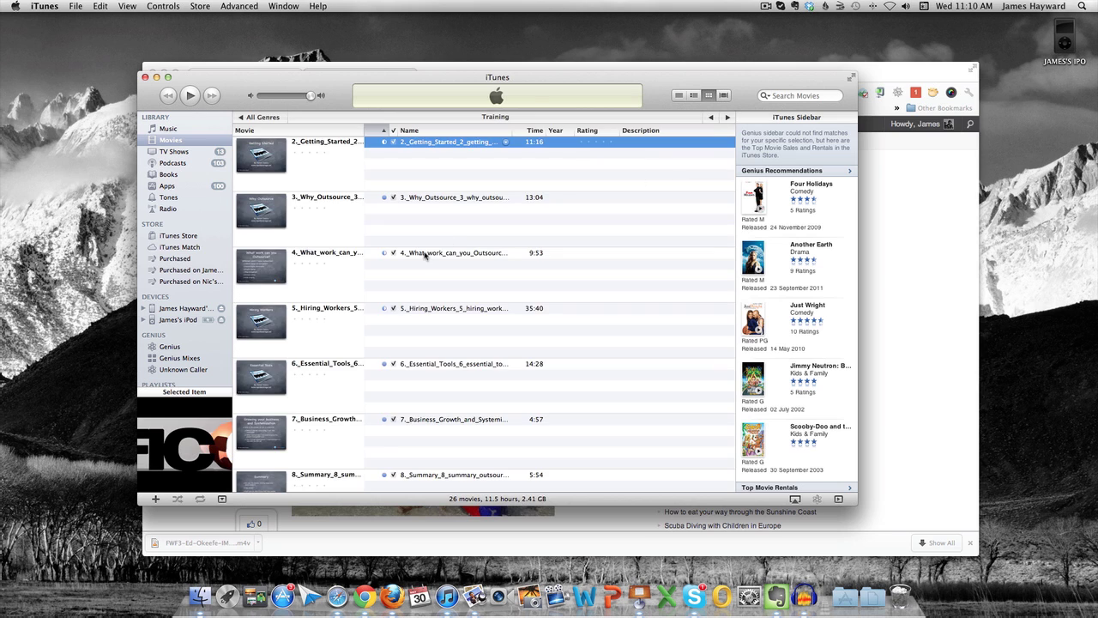
# Open the info of the FWF3-Ed-Okeefe-IM-Mastery-Mindset movie in the Training group, enter the artist's name and save it
pyautogui.scroll(-15, 422, 252)
pyautogui.rightClick(343, 453)
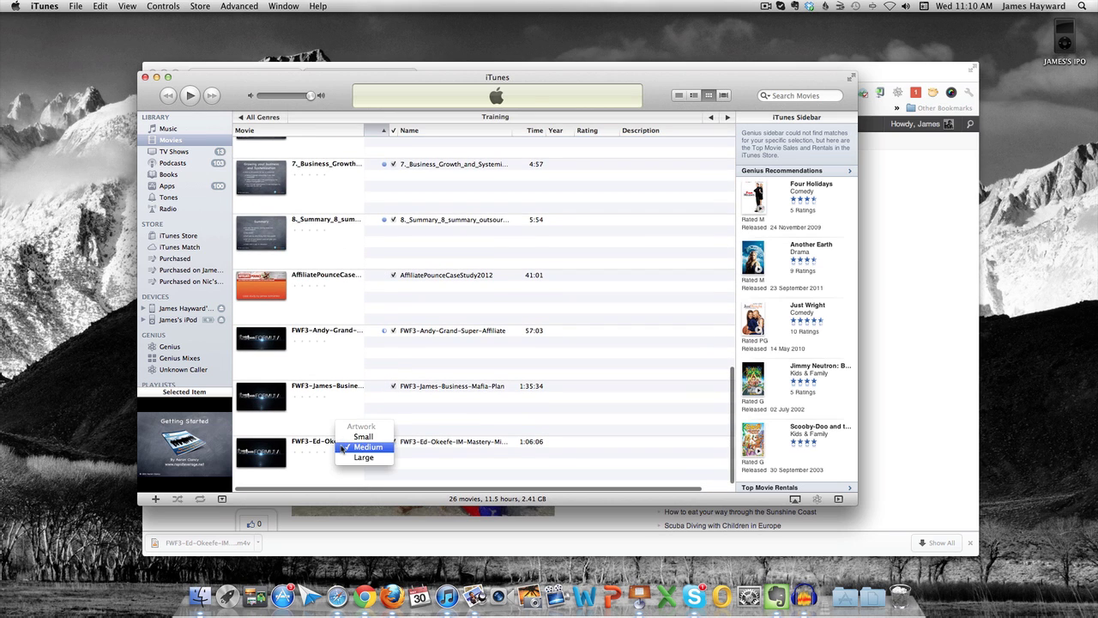
pyautogui.rightClick(456, 442)
pyautogui.click(482, 477)
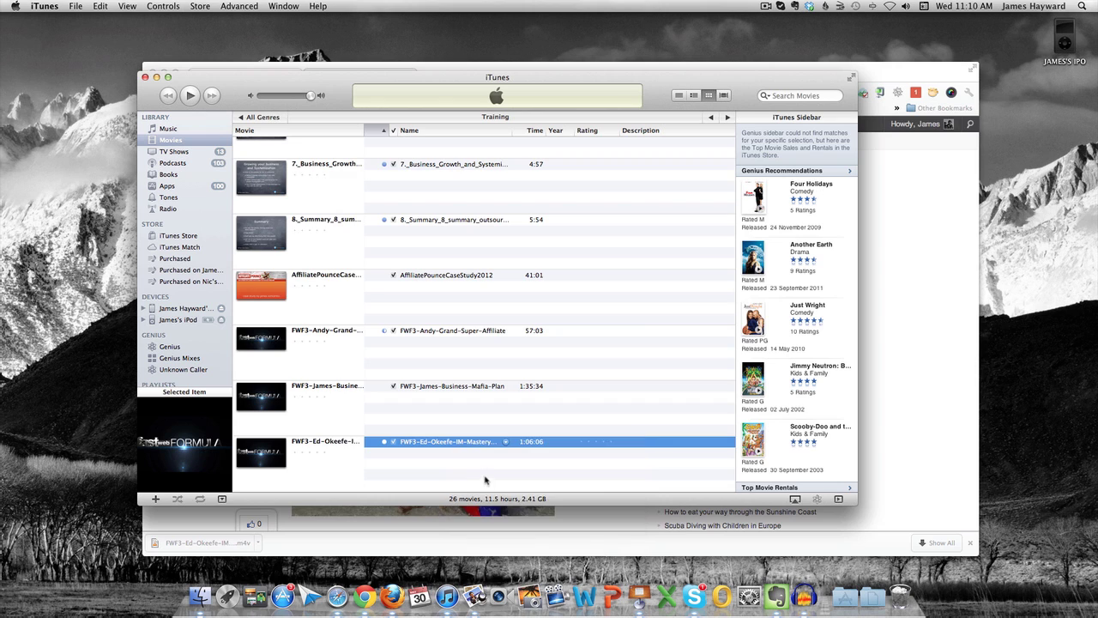
pyautogui.click(509, 177)
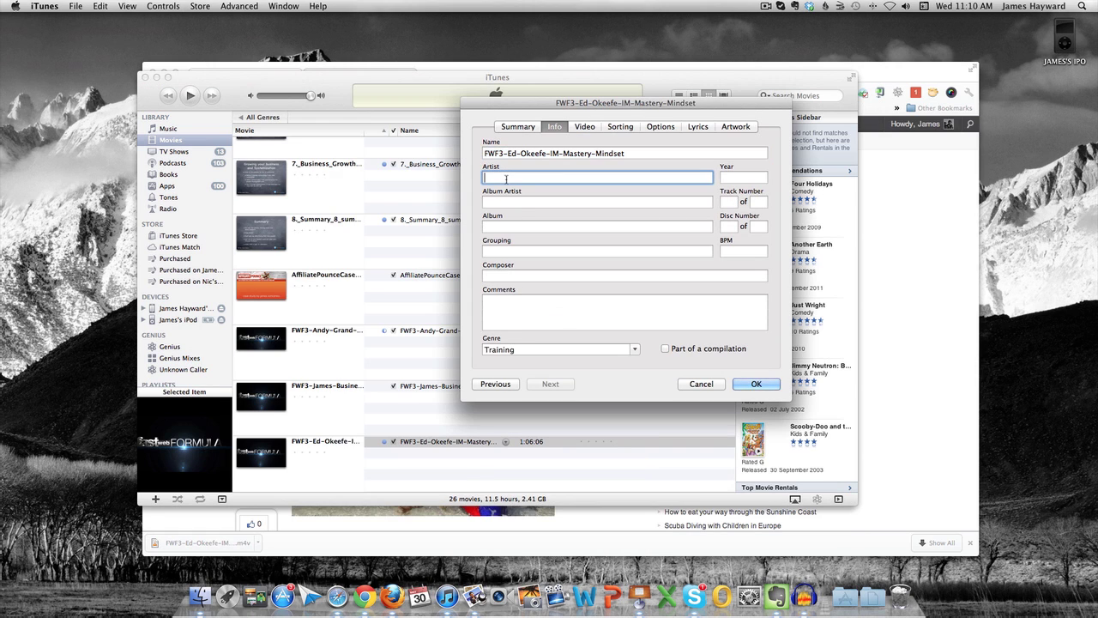
pyautogui.write('James Schramko')
pyautogui.press('Tab')
pyautogui.press('Return')
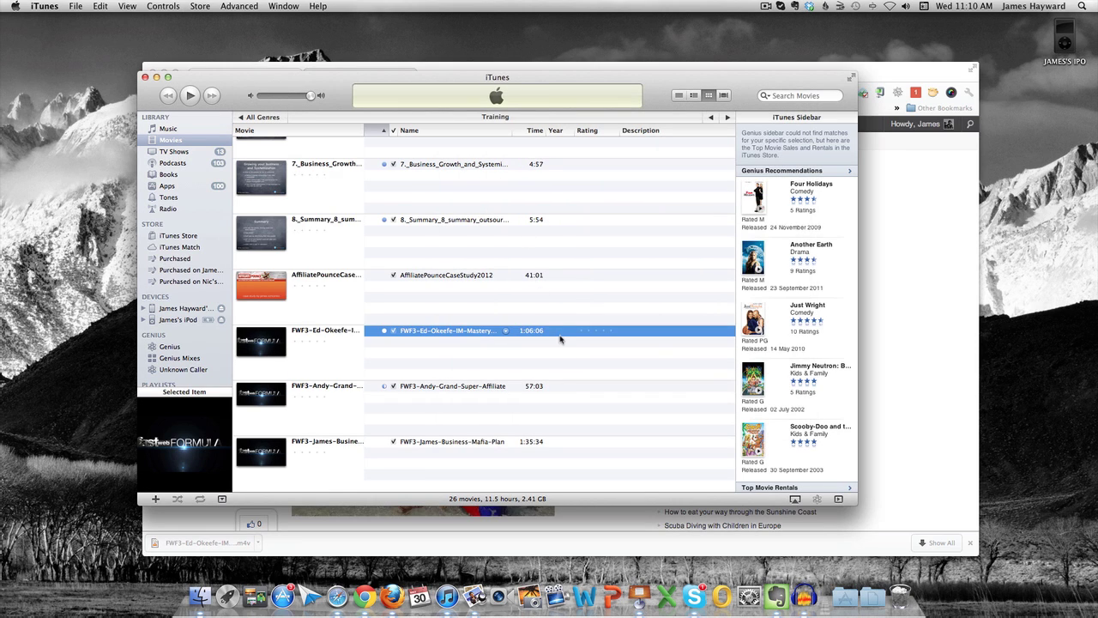
pyautogui.scroll(-1, 559, 340)
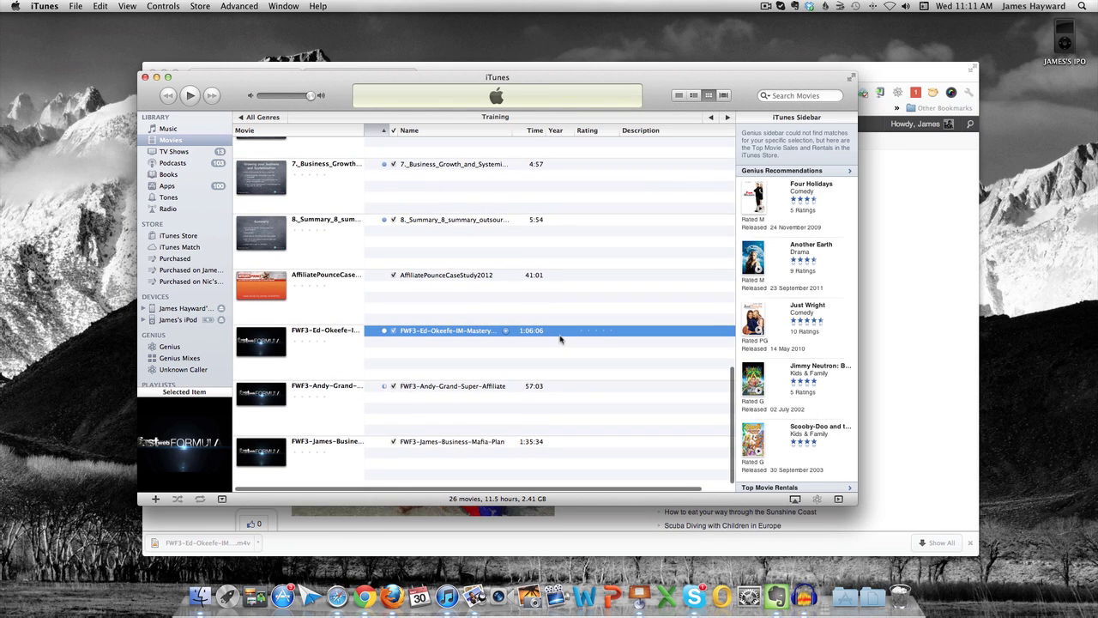